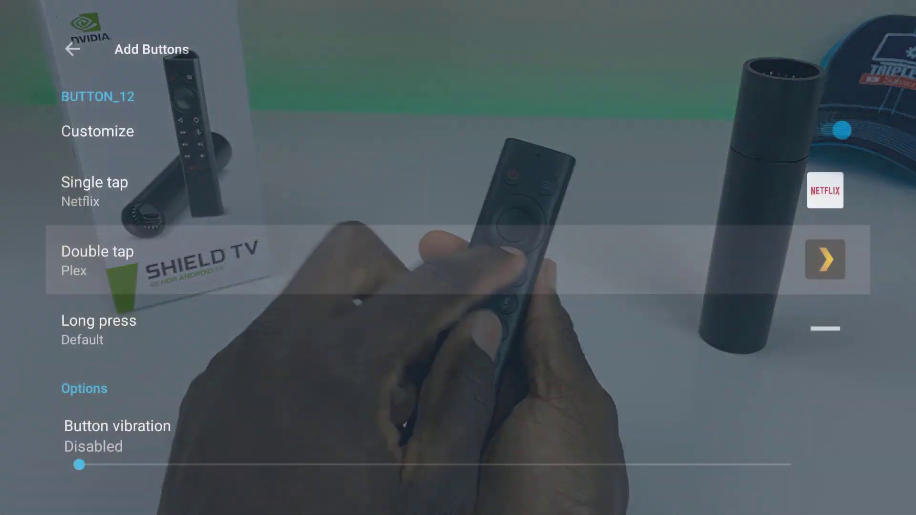
# Pick YouTube from the Applications list as BUTTON_12's long-press action
pyautogui.press('Down')
pyautogui.press('Return')
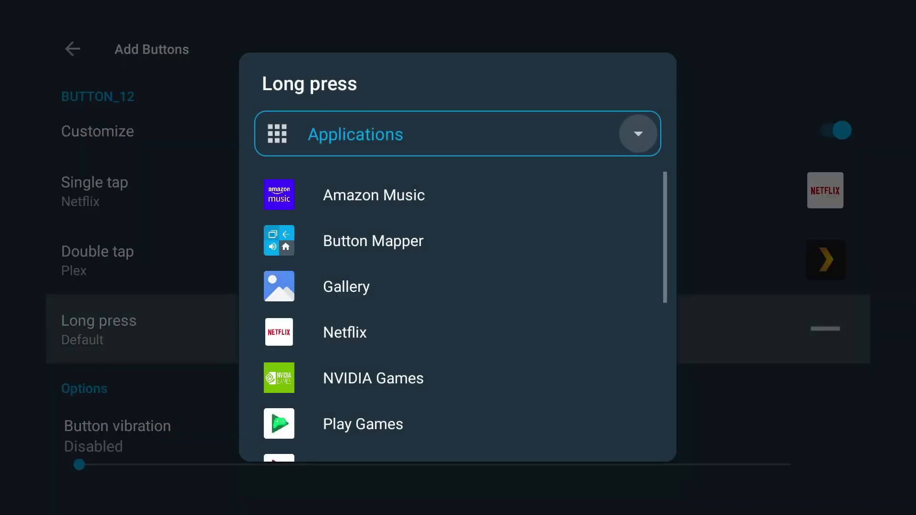
pyautogui.press('Down')
pyautogui.press('Down')
pyautogui.press('Down')
pyautogui.press('Down')
pyautogui.press('Down')
pyautogui.press('Down')
pyautogui.press('Down')
pyautogui.press('Down')
pyautogui.press('Down')
pyautogui.press('Down')
pyautogui.press('Down')
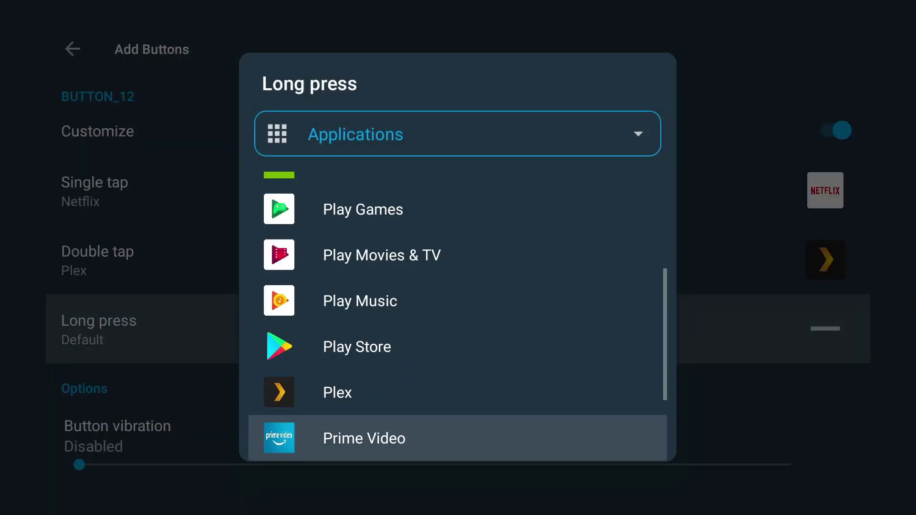
pyautogui.press('Down')
pyautogui.press('Down')
pyautogui.press('Down')
pyautogui.press('Up')
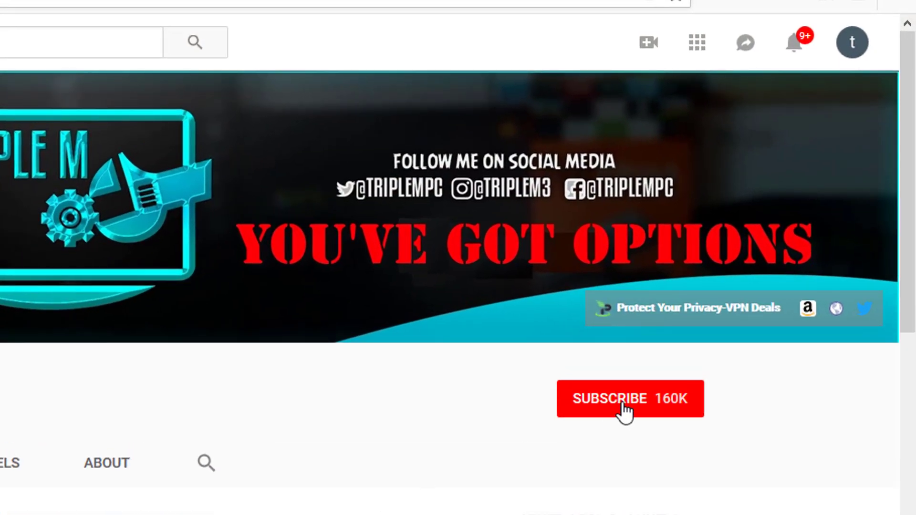
# Subscribe to the YouTube channel and switch on its bell notifications
pyautogui.click(622, 406)
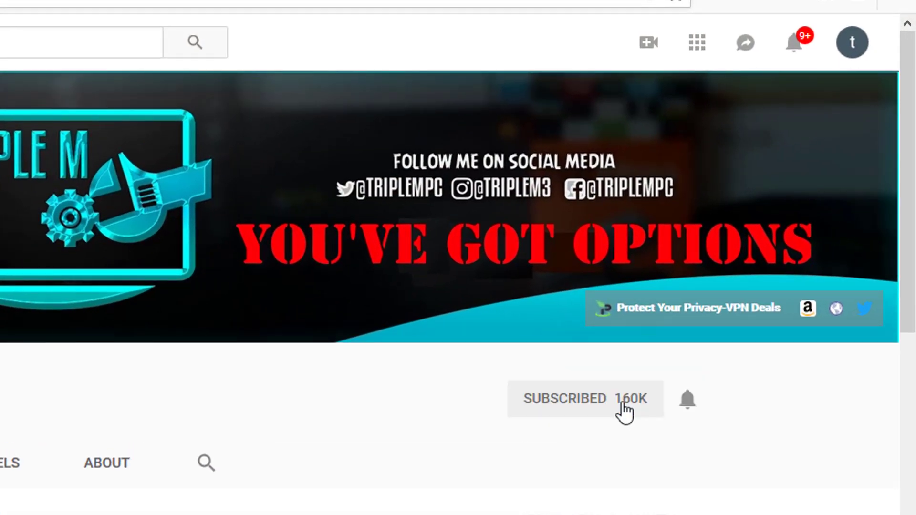
pyautogui.click(688, 405)
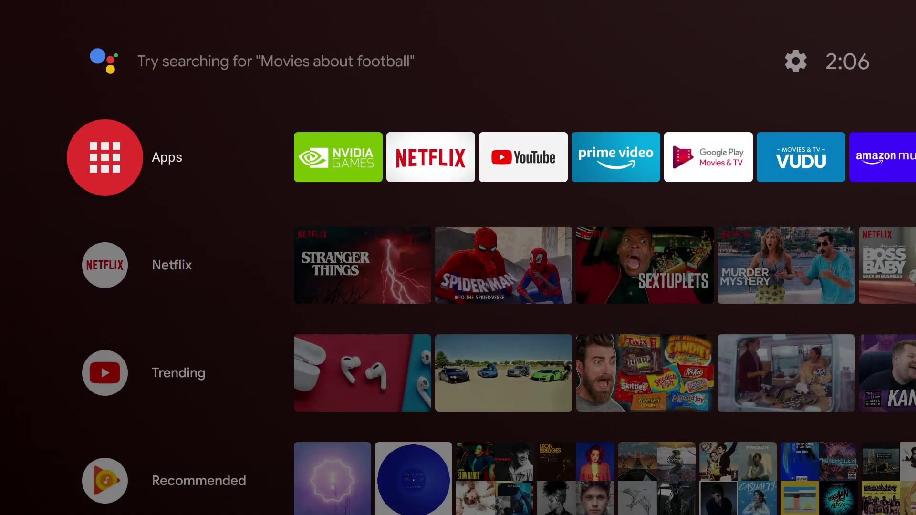
# Bring up the full list of installed apps from the Android TV home screen
pyautogui.press('Return')
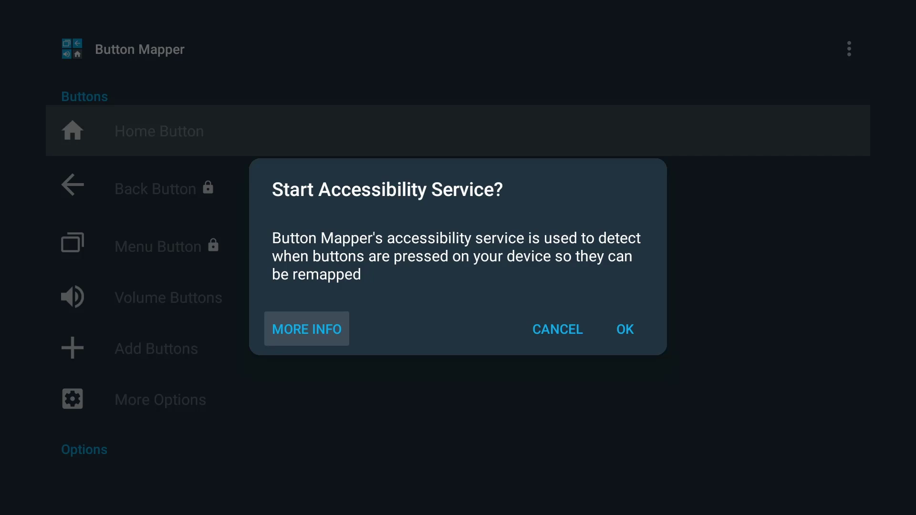
# Accept the accessibility prompt and navigate into Settings > Device Preferences
pyautogui.press('Right')
pyautogui.press('Right')
pyautogui.press('Return')
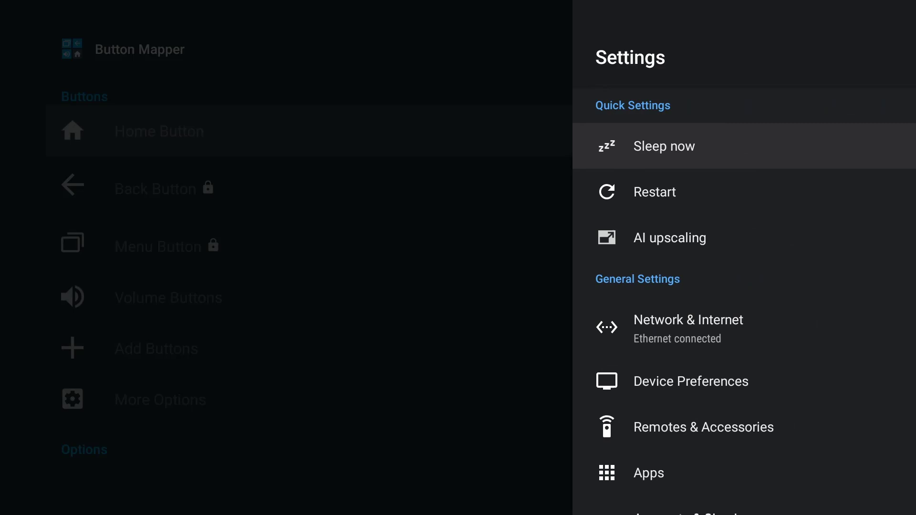
pyautogui.press('Down')
pyautogui.press('Down')
pyautogui.press('Down')
pyautogui.press('Down')
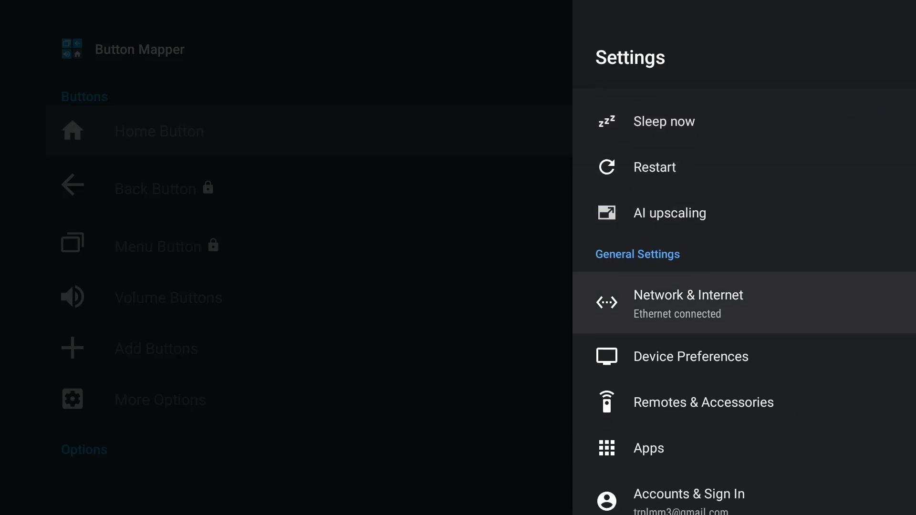
pyautogui.press('Return')
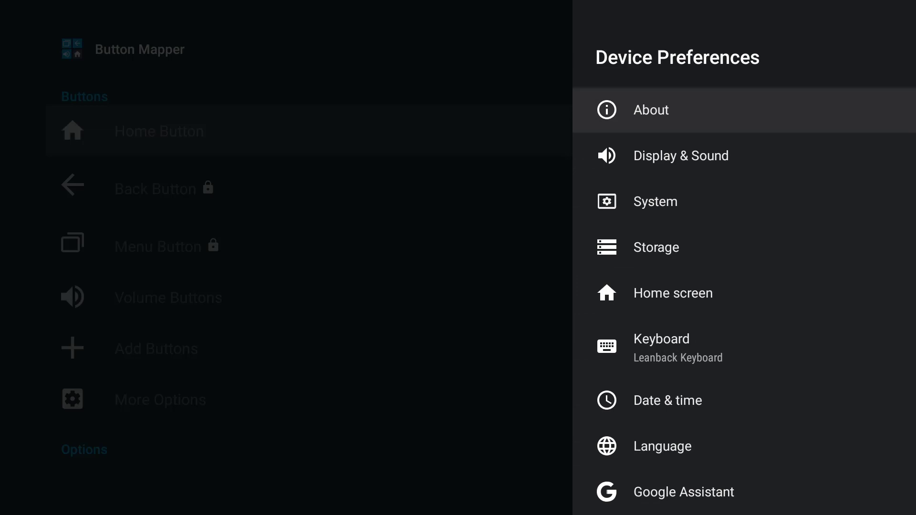
pyautogui.press('Down')
pyautogui.press('Down')
pyautogui.press('Down')
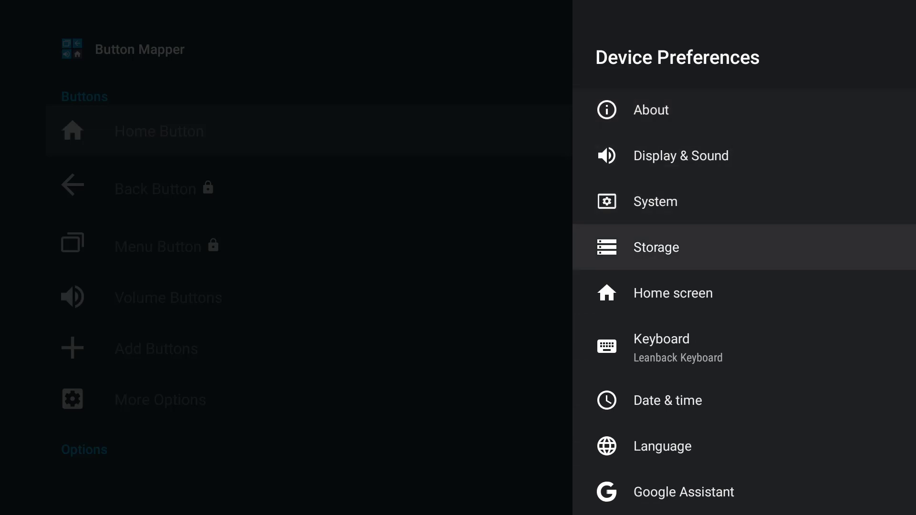
pyautogui.press('Down')
pyautogui.press('Down')
pyautogui.press('Down')
pyautogui.press('Down')
pyautogui.press('Down')
pyautogui.press('Down')
pyautogui.press('Down')
pyautogui.press('Down')
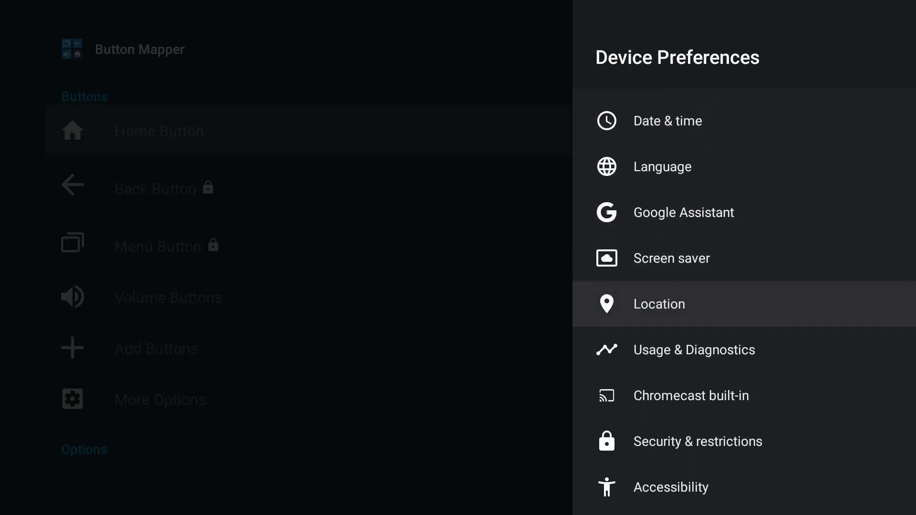
pyautogui.press('Down')
pyautogui.press('Down')
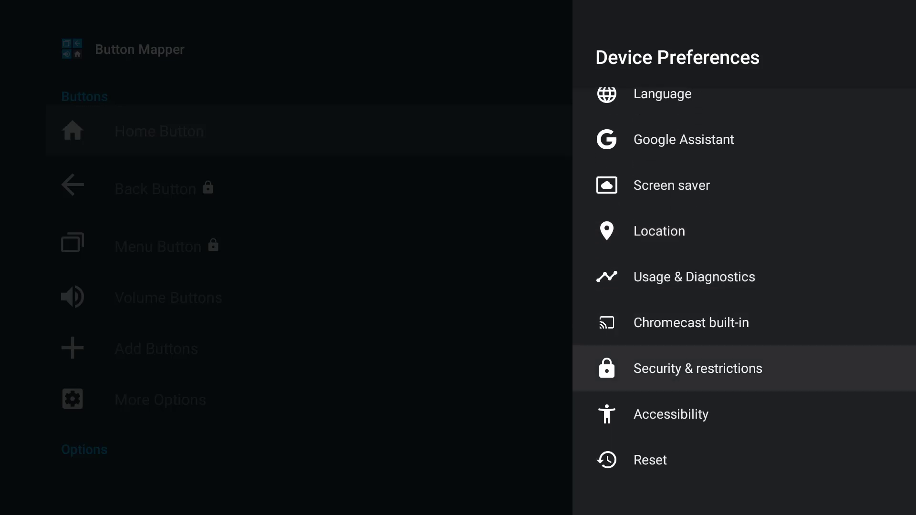
pyautogui.press('Return')
pyautogui.press('Escape')
# Turn on Button Mapper's service under Accessibility and confirm with OK
pyautogui.press('Down')
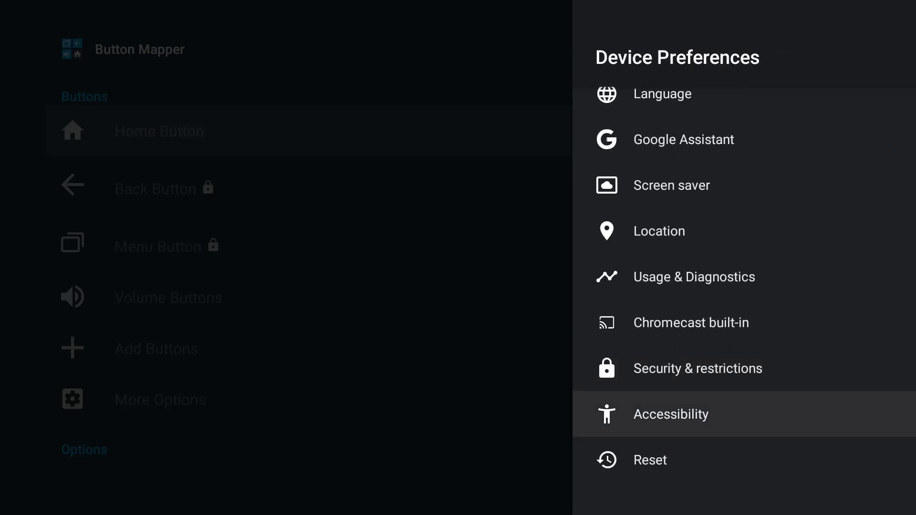
pyautogui.press('Return')
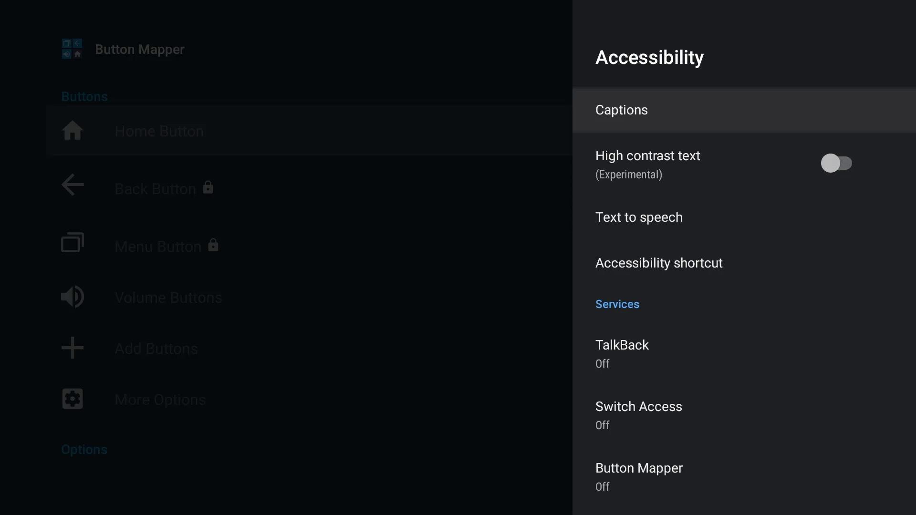
pyautogui.press('Down')
pyautogui.press('Down')
pyautogui.press('Down')
pyautogui.press('Down')
pyautogui.press('Down')
pyautogui.press('Down')
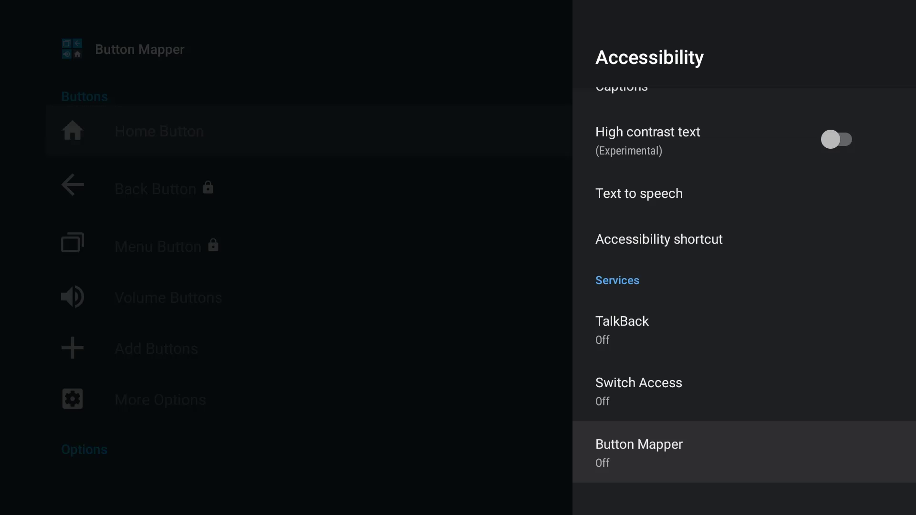
pyautogui.press('Return')
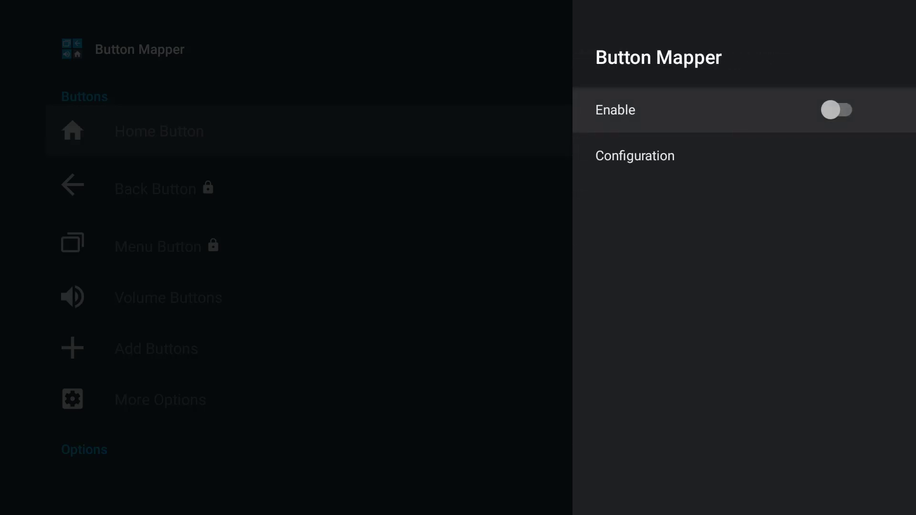
pyautogui.press('Return')
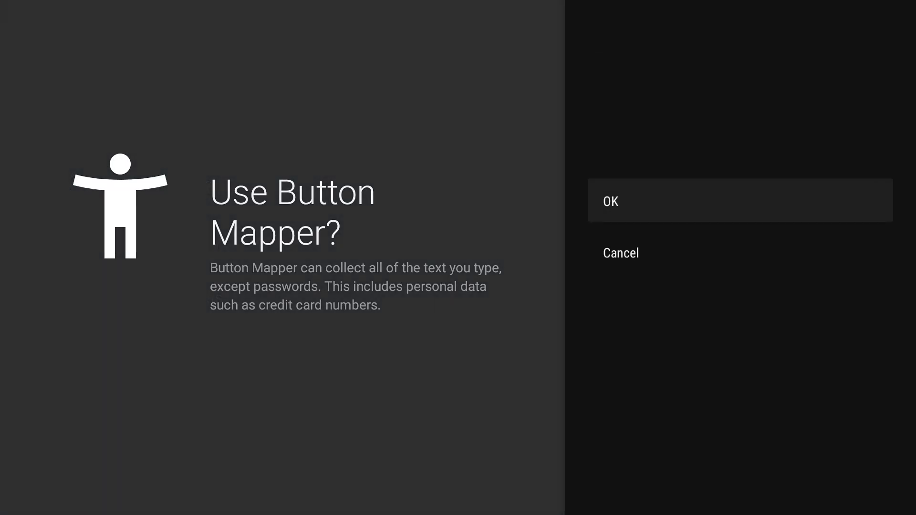
pyautogui.press('Return')
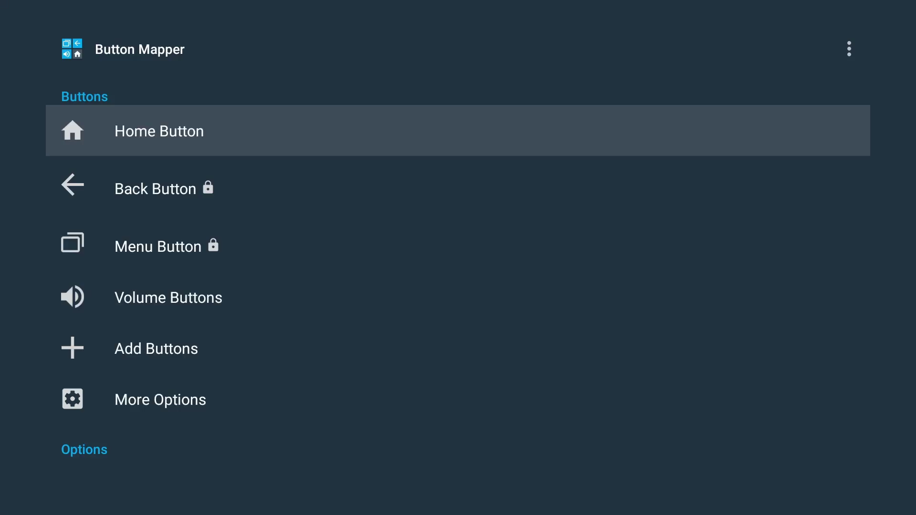
# Add a button by pressing the remote's Netflix key, registering BUTTON_12 (code 199)
pyautogui.press('Down')
pyautogui.press('Down')
pyautogui.press('Down')
pyautogui.press('Down')
pyautogui.press('Return')
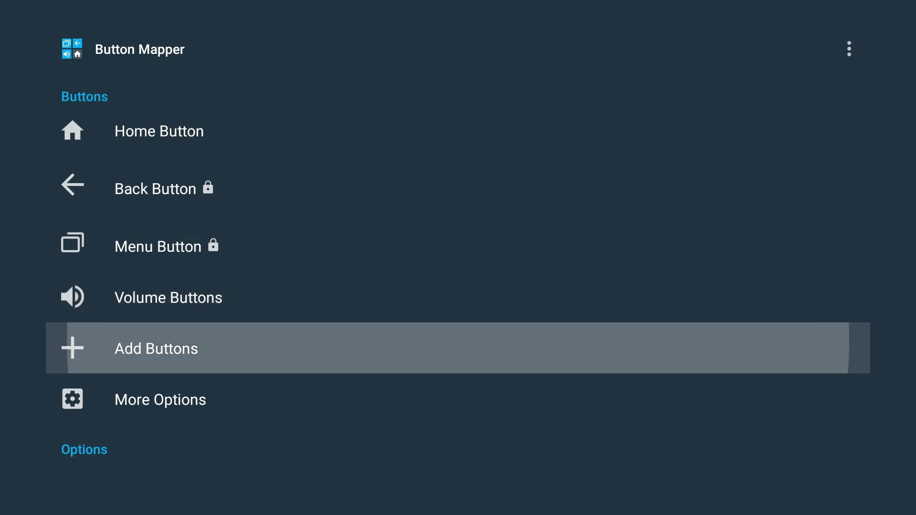
pyautogui.press('Return')
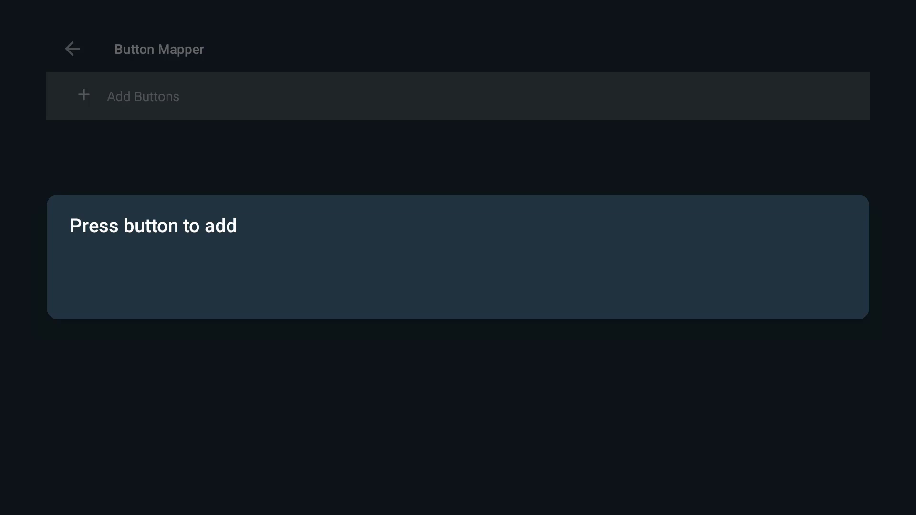
pyautogui.press('F12')
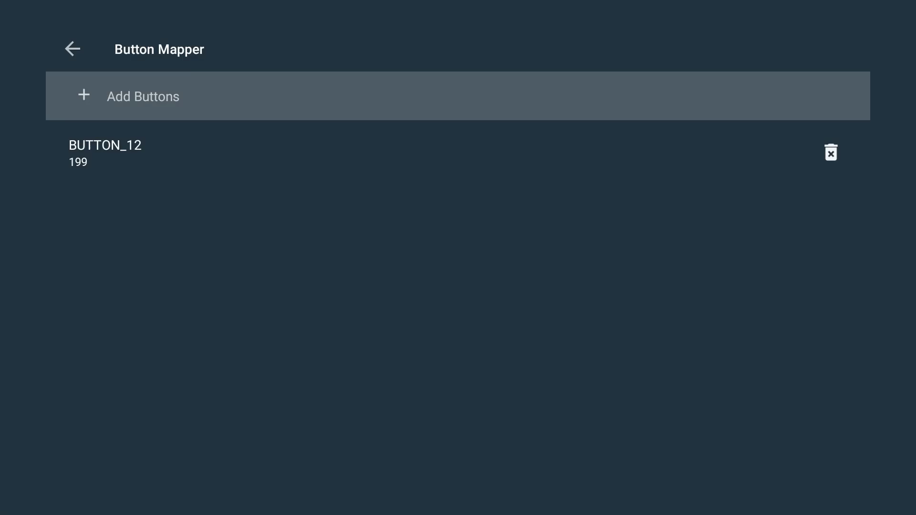
# Open the BUTTON_12 entry's mapping settings, with all actions at Default
pyautogui.press('Down')
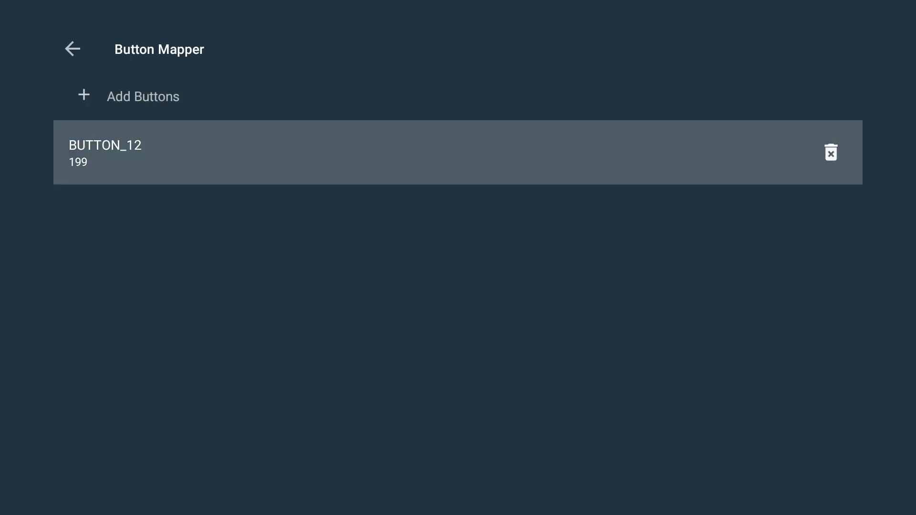
pyautogui.press('Right')
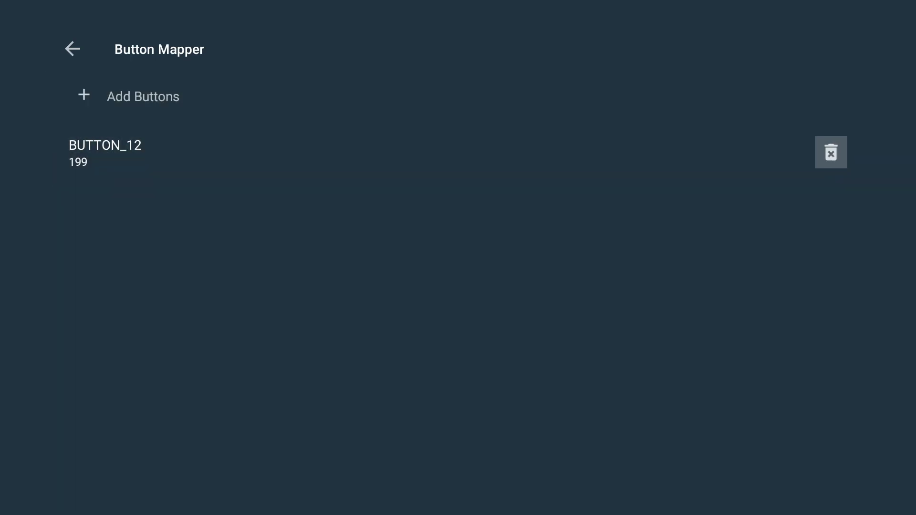
pyautogui.press('Left')
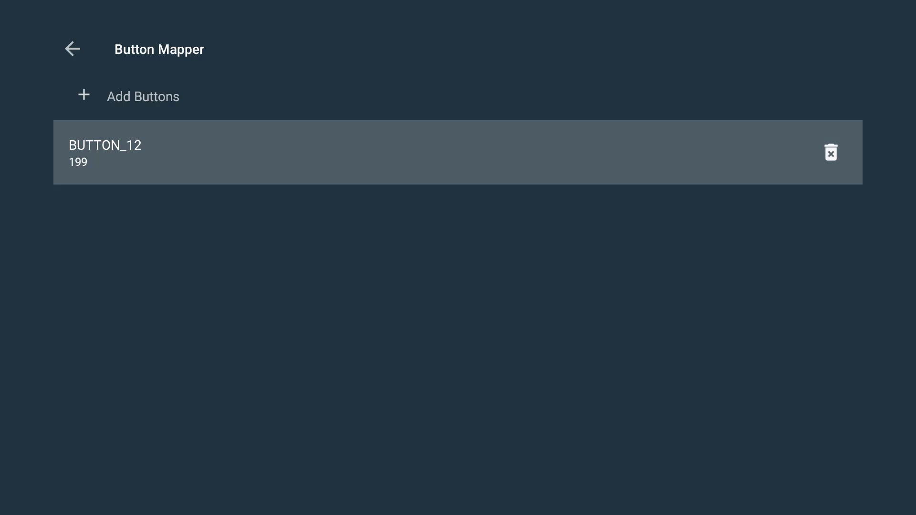
pyautogui.press('Return')
pyautogui.press('Down')
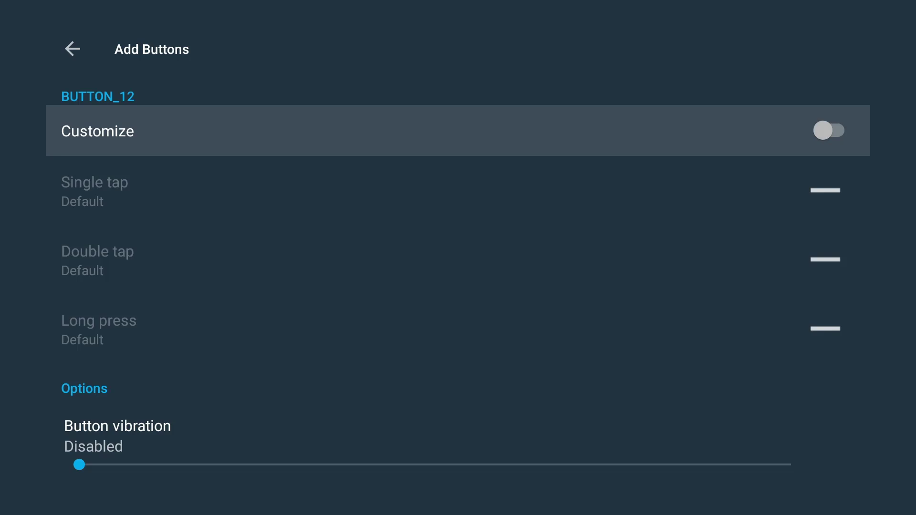
# Switch Customize on for BUTTON_12 and move focus to the Single tap row
pyautogui.press('Return')
pyautogui.press('Down')
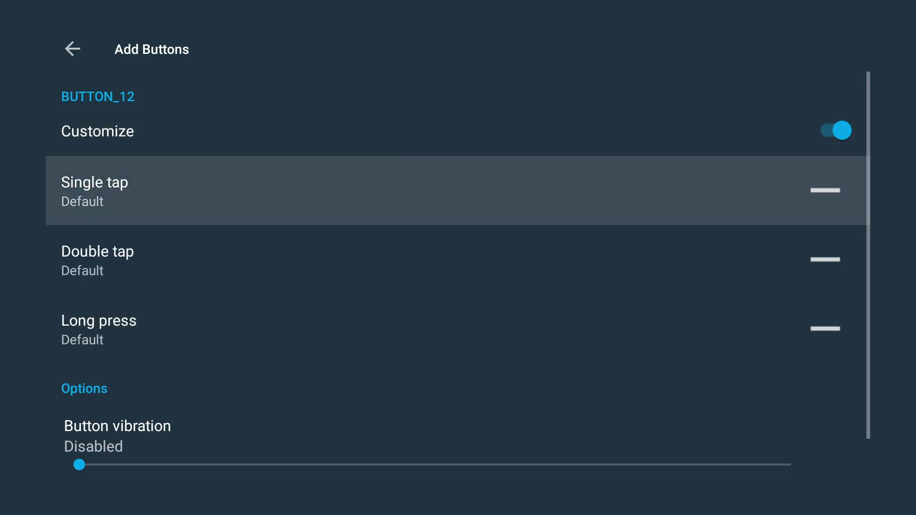
pyautogui.press('Down')
pyautogui.press('Down')
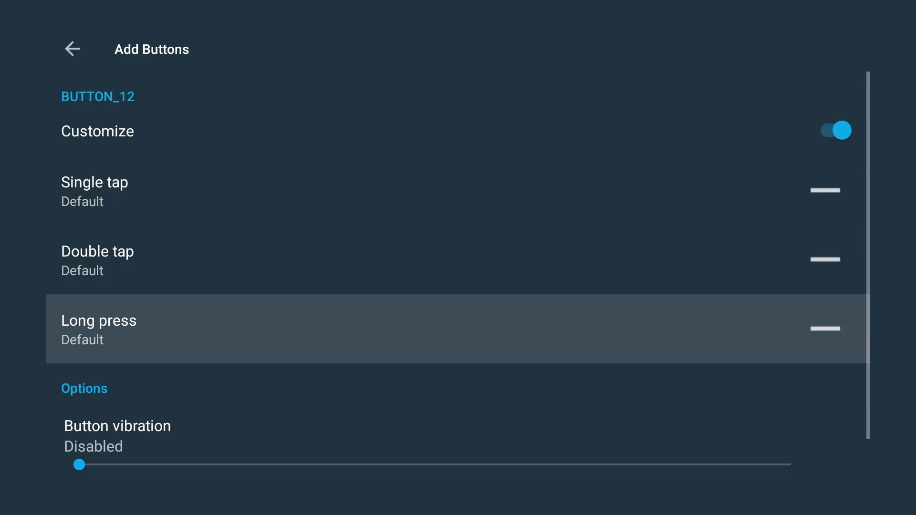
pyautogui.press('Up')
pyautogui.press('Up')
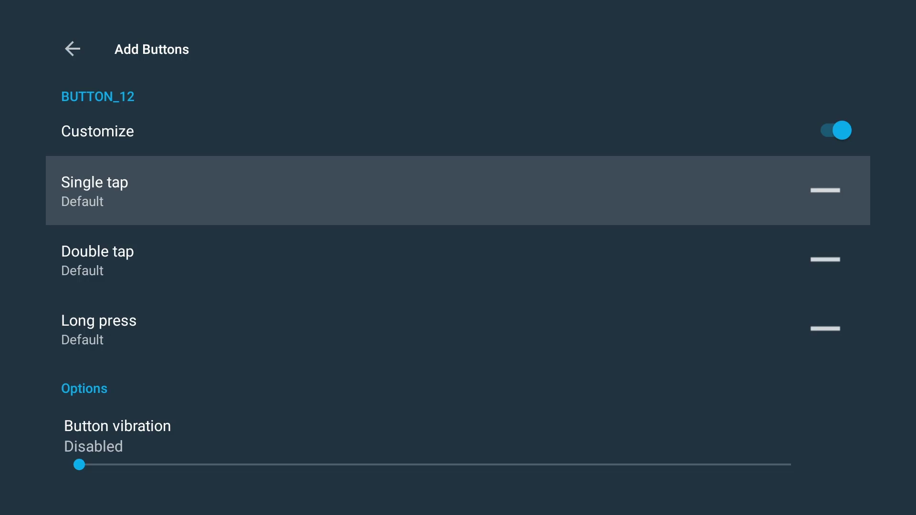
# Assign Netflix to BUTTON_12's single tap, keeping the Applications action category
pyautogui.press('Return')
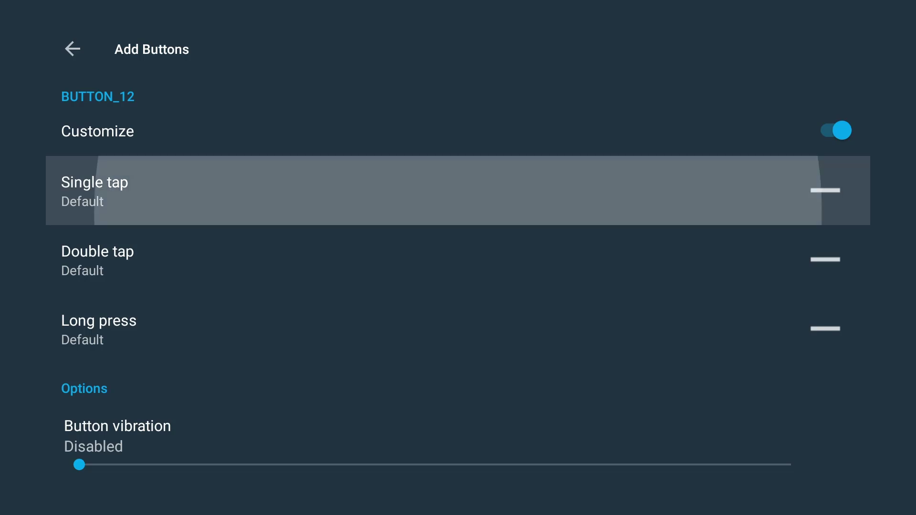
pyautogui.press('Down')
pyautogui.press('Down')
pyautogui.press('Down')
pyautogui.press('Down')
pyautogui.press('Down')
pyautogui.press('Down')
pyautogui.press('Down')
pyautogui.press('Down')
pyautogui.press('Down')
pyautogui.press('Down')
pyautogui.press('Down')
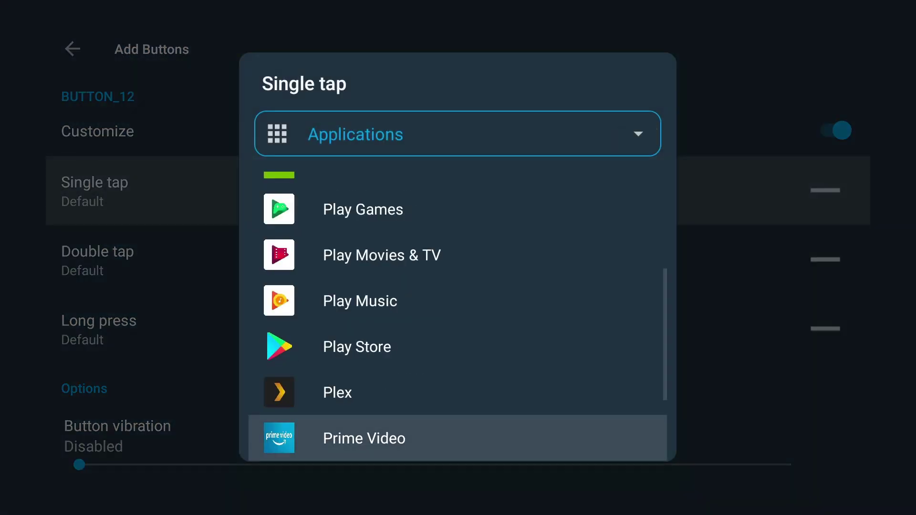
pyautogui.press('Up')
pyautogui.press('Up')
pyautogui.press('Up')
pyautogui.press('Up')
pyautogui.press('Up')
pyautogui.press('Up')
pyautogui.press('Up')
pyautogui.press('Up')
pyautogui.press('Up')
pyautogui.press('Up')
pyautogui.press('Up')
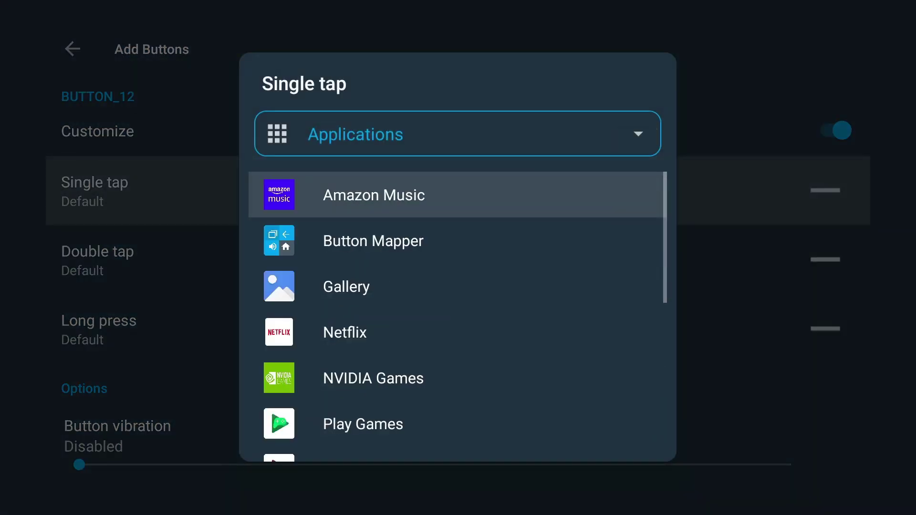
pyautogui.press('Return')
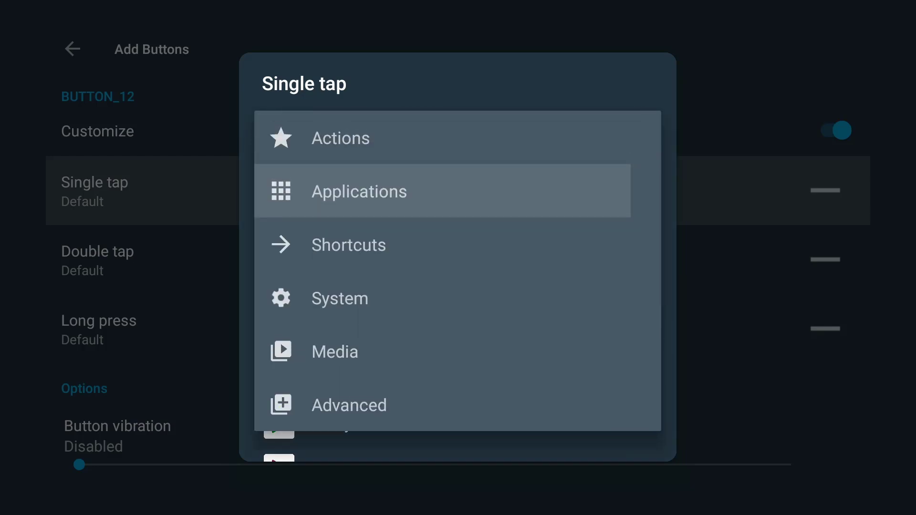
pyautogui.press('Up')
pyautogui.press('Down')
pyautogui.press('Down')
pyautogui.press('Down')
pyautogui.press('Down')
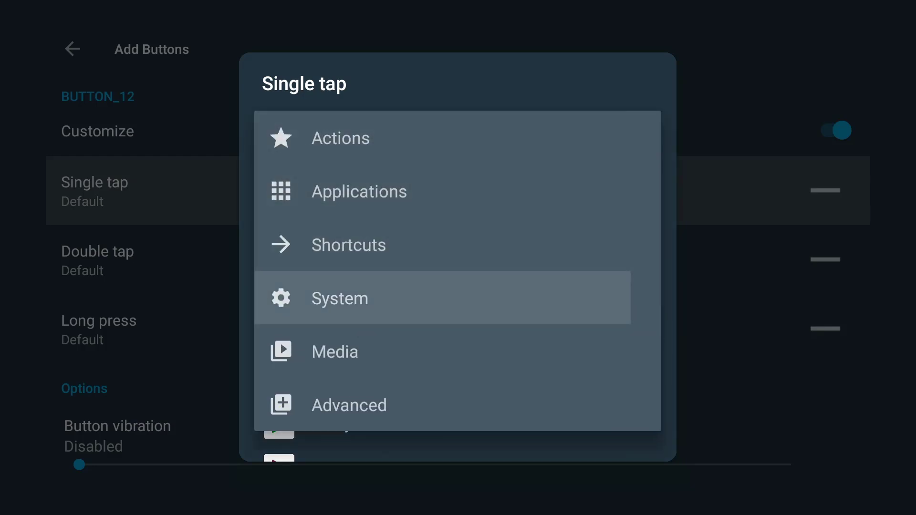
pyautogui.press('Down')
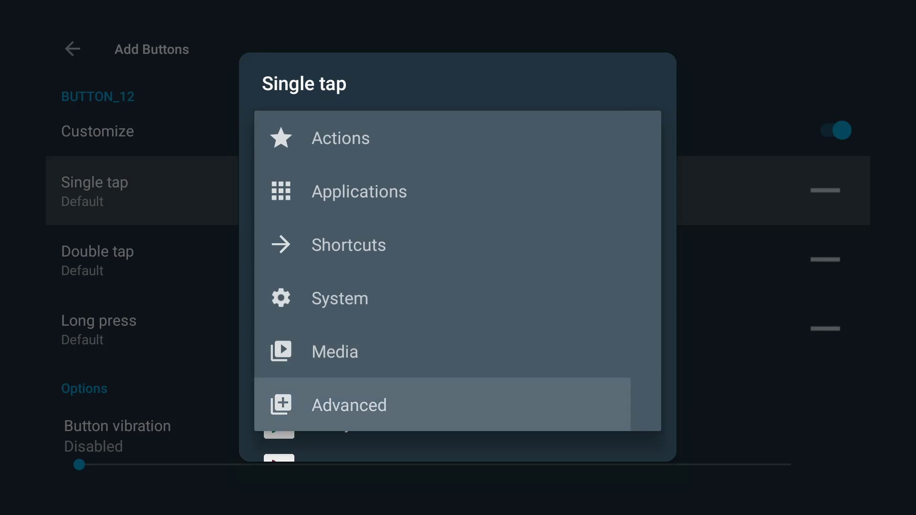
pyautogui.press('Up')
pyautogui.press('Up')
pyautogui.press('Up')
pyautogui.press('Escape')
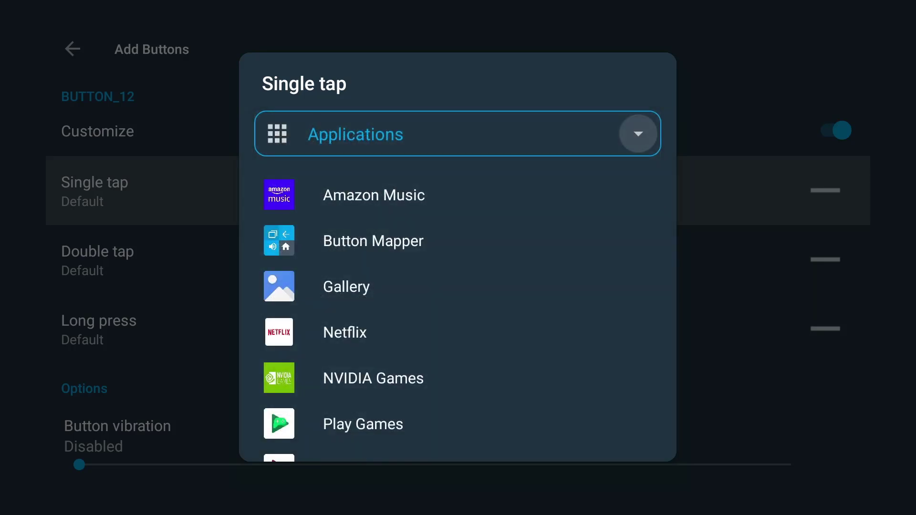
pyautogui.press('Down')
pyautogui.press('Down')
pyautogui.press('Down')
pyautogui.press('Down')
pyautogui.press('Down')
pyautogui.press('Down')
pyautogui.press('Down')
pyautogui.press('Up')
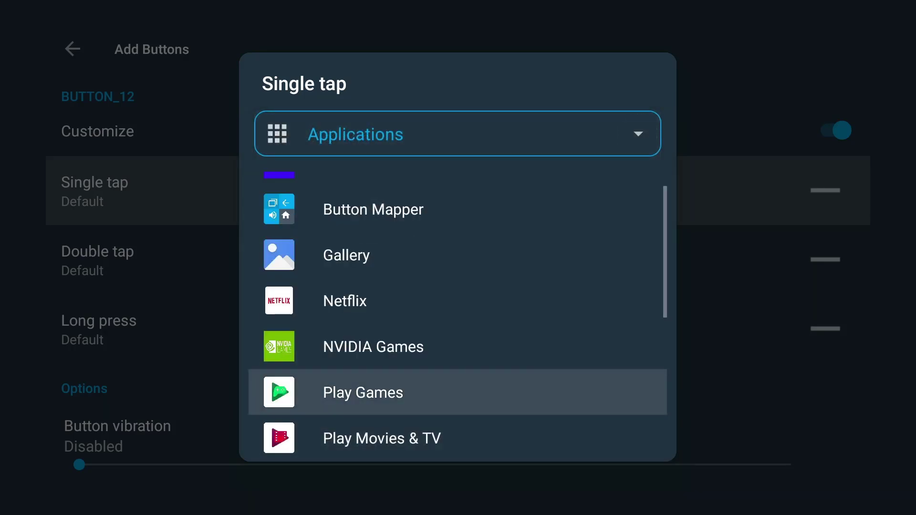
pyautogui.press('Up')
pyautogui.press('Up')
pyautogui.press('Return')
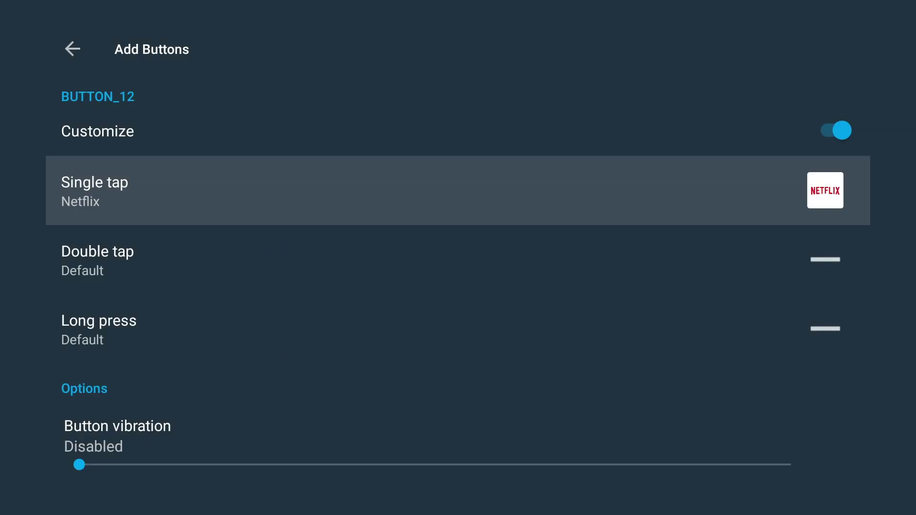
# Set BUTTON_12's double tap to open Plex from the Applications list
pyautogui.press('Down')
pyautogui.press('Return')
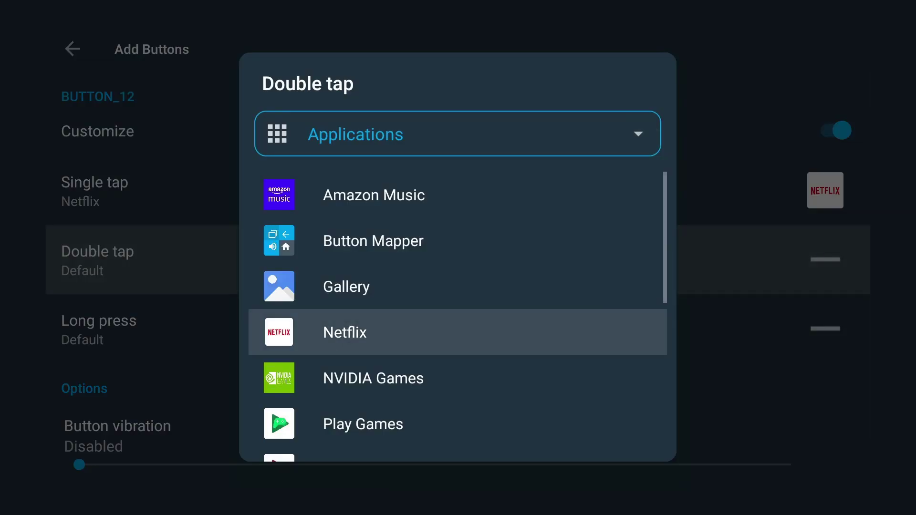
pyautogui.press('Down')
pyautogui.press('Down')
pyautogui.press('Down')
pyautogui.press('Down')
pyautogui.press('Down')
pyautogui.press('Down')
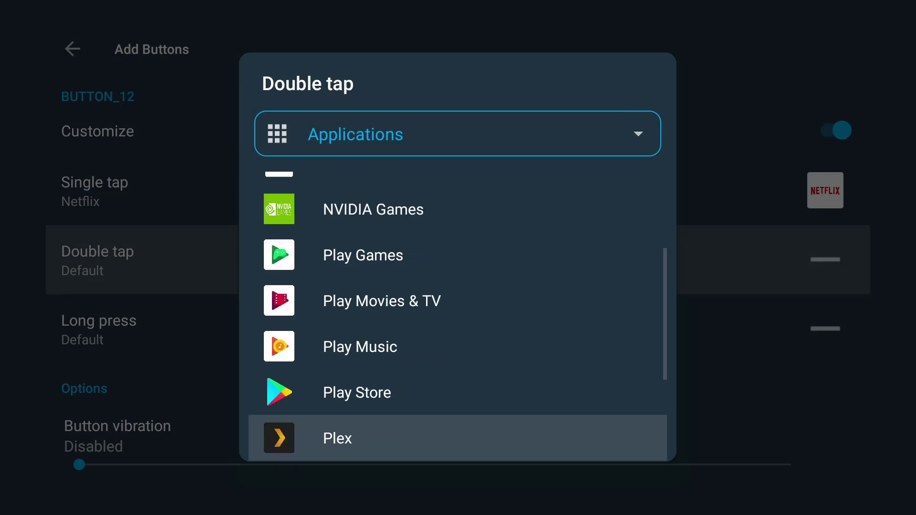
pyautogui.press('Return')
# Set BUTTON_12's long press to open YouTube
pyautogui.press('Down')
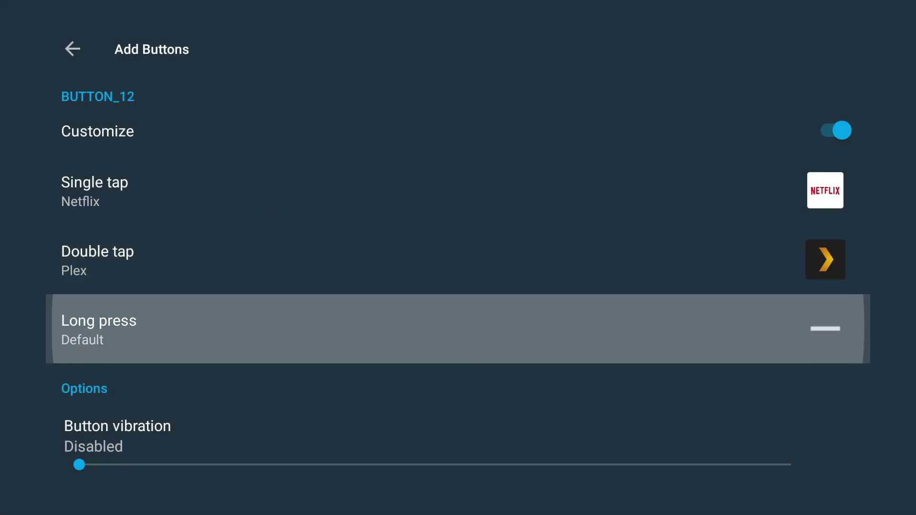
pyautogui.press('Return')
pyautogui.press('Down')
pyautogui.press('Down')
pyautogui.press('Down')
pyautogui.press('Down')
pyautogui.press('Down')
pyautogui.press('Down')
pyautogui.press('Down')
pyautogui.press('Down')
pyautogui.press('Down')
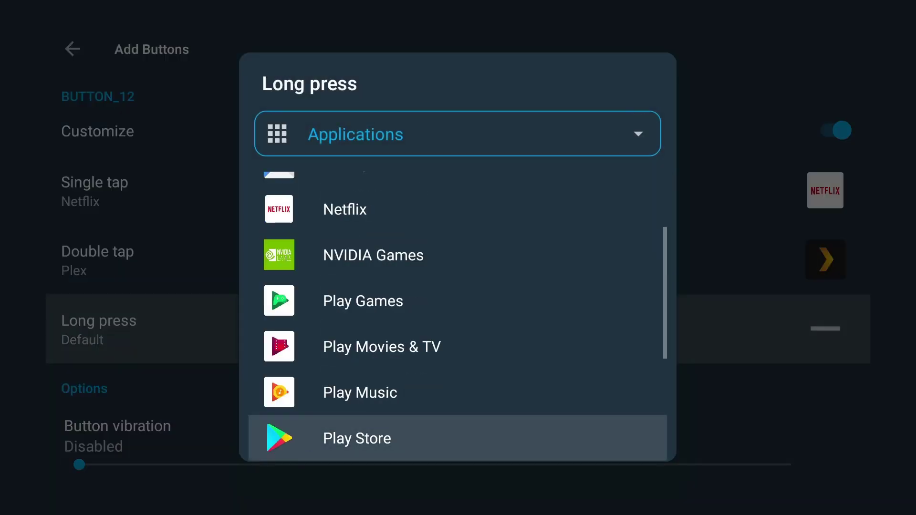
pyautogui.press('Down')
pyautogui.press('Down')
pyautogui.press('Down')
pyautogui.press('Down')
pyautogui.press('Down')
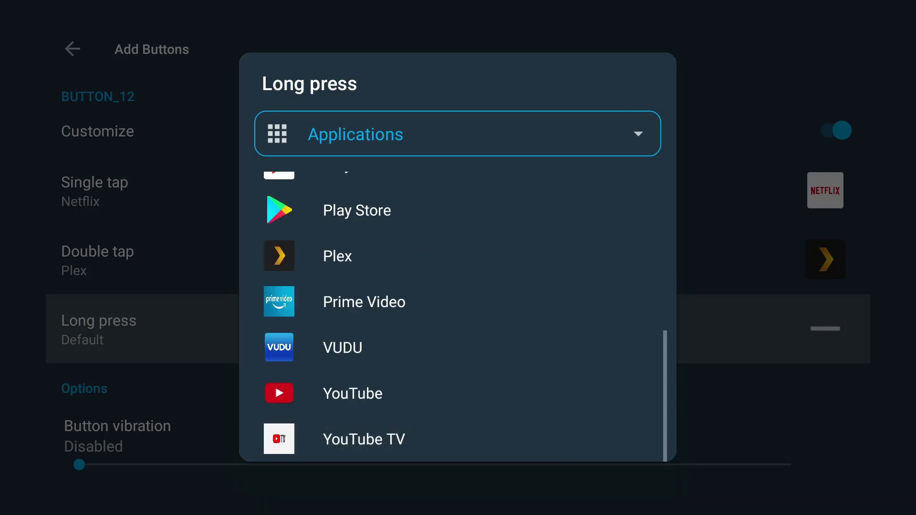
pyautogui.press('Up')
pyautogui.press('Return')
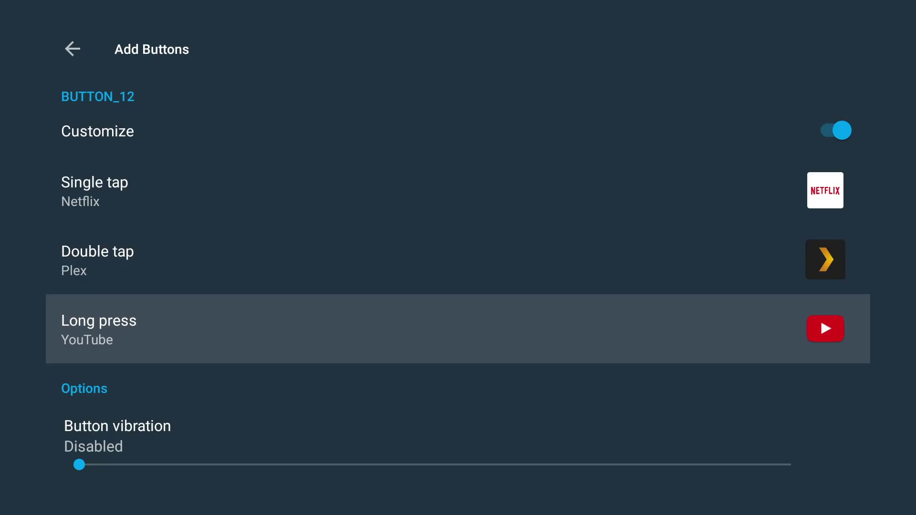
# Review BUTTON_12's remaining options, then back out to the main list and exit Button Mapper
pyautogui.press('Down')
pyautogui.press('Down')
pyautogui.press('Up')
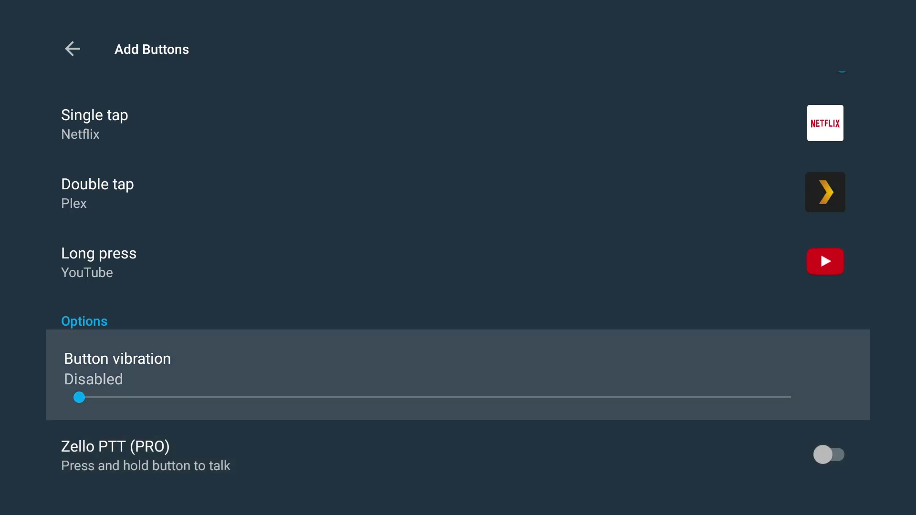
pyautogui.press('Down')
pyautogui.press('Escape')
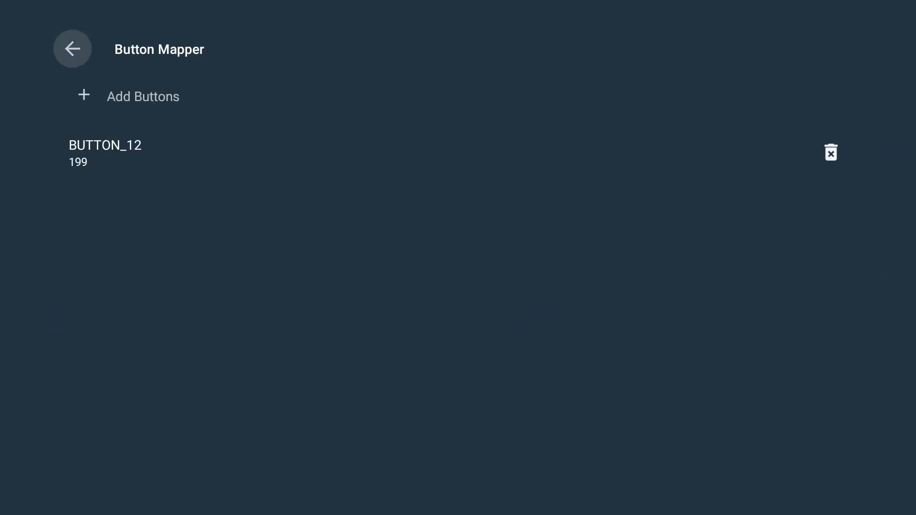
pyautogui.press('Return')
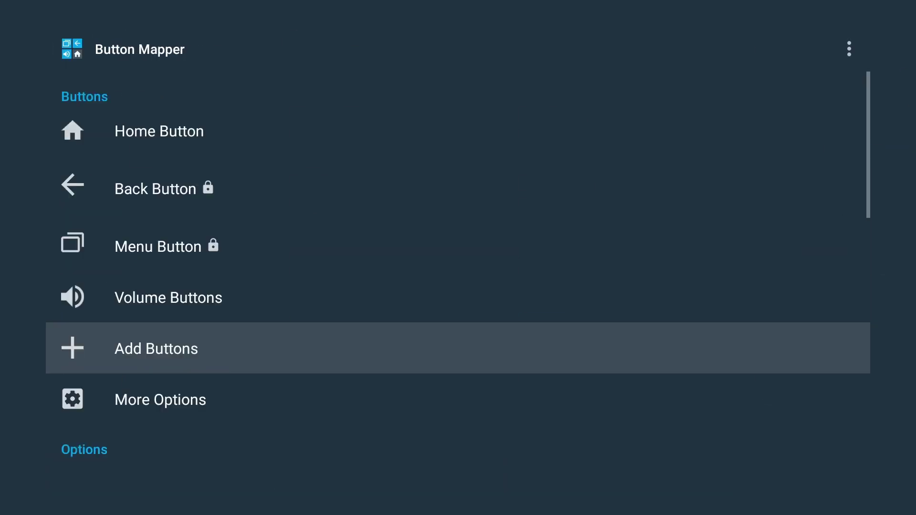
pyautogui.press('Escape')
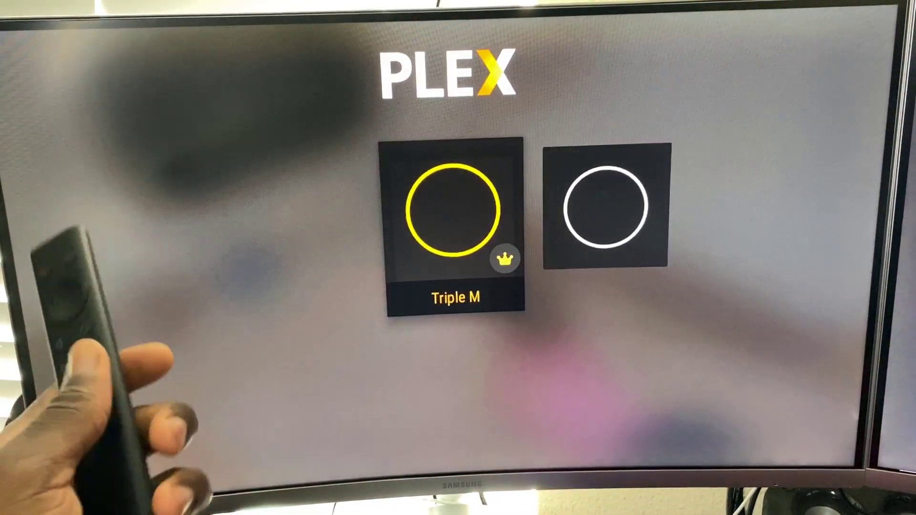
pyautogui.press('Return')
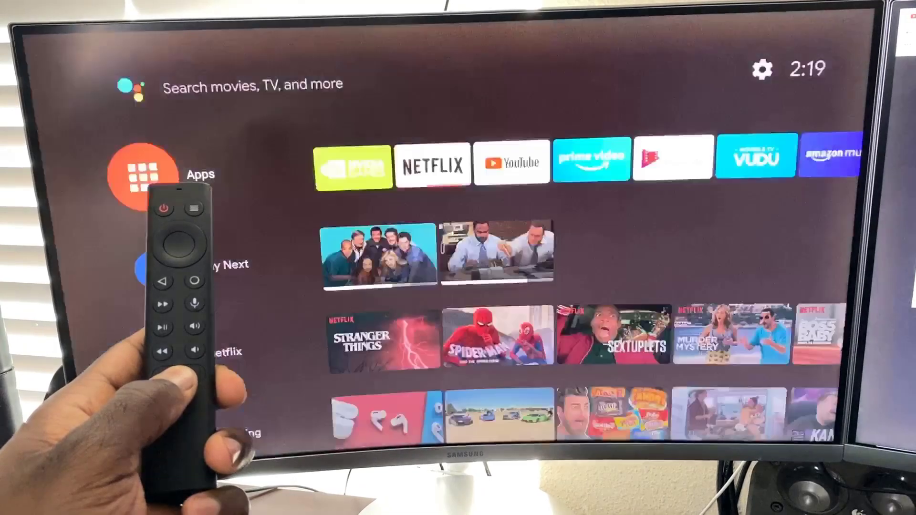
pyautogui.press('Return')
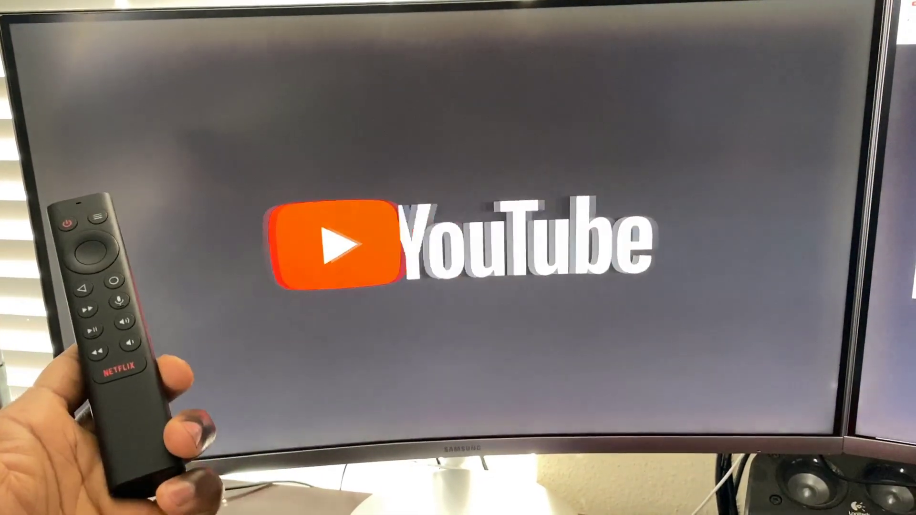